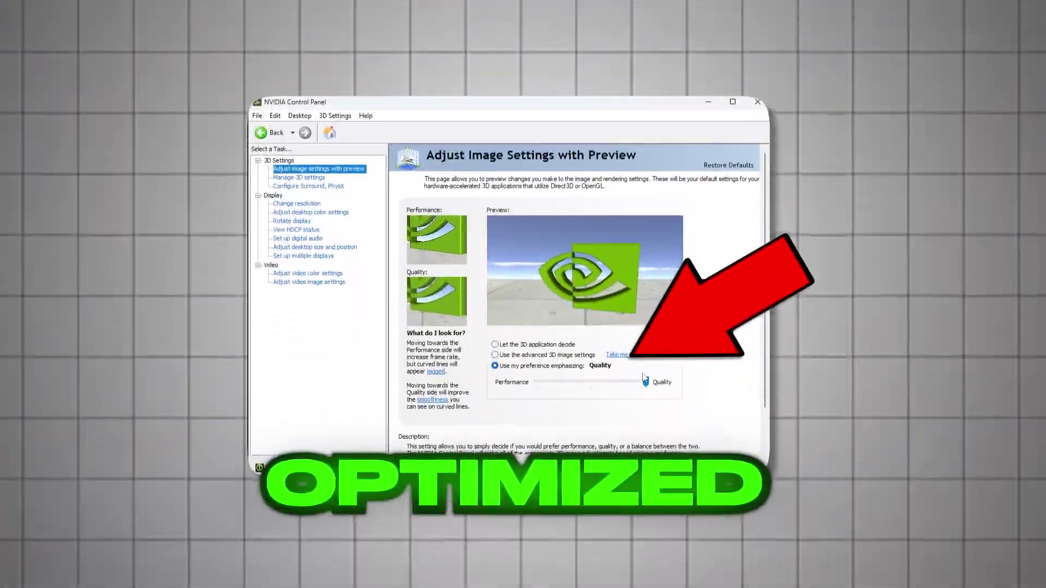
Slide the intro clip's image preference from Quality over to Performance
drag(645, 508, 537, 508)
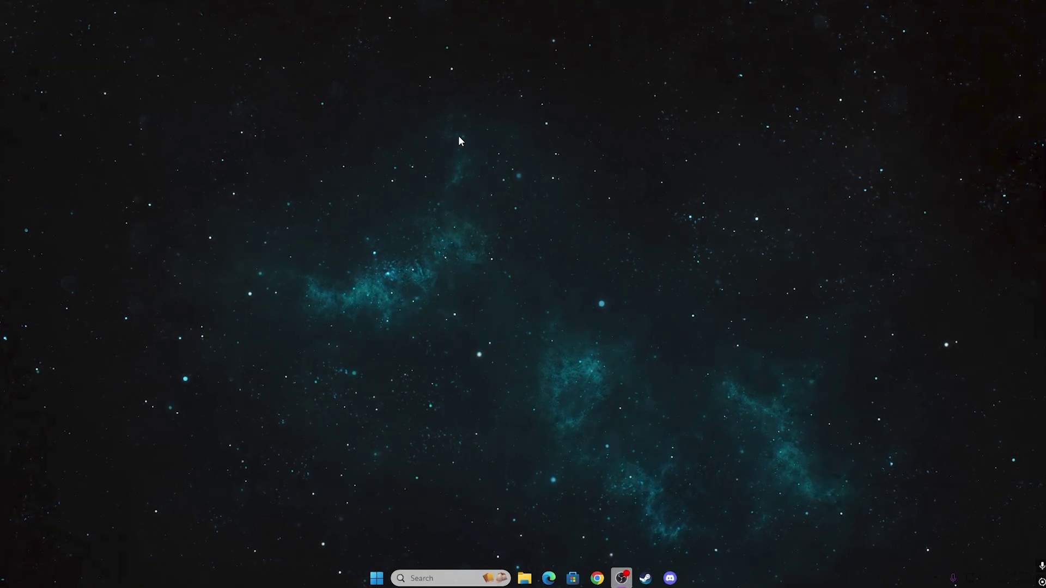
Launch NVIDIA Control Panel from the desktop's full context menu and accept the license agreement
right_click(457, 136)
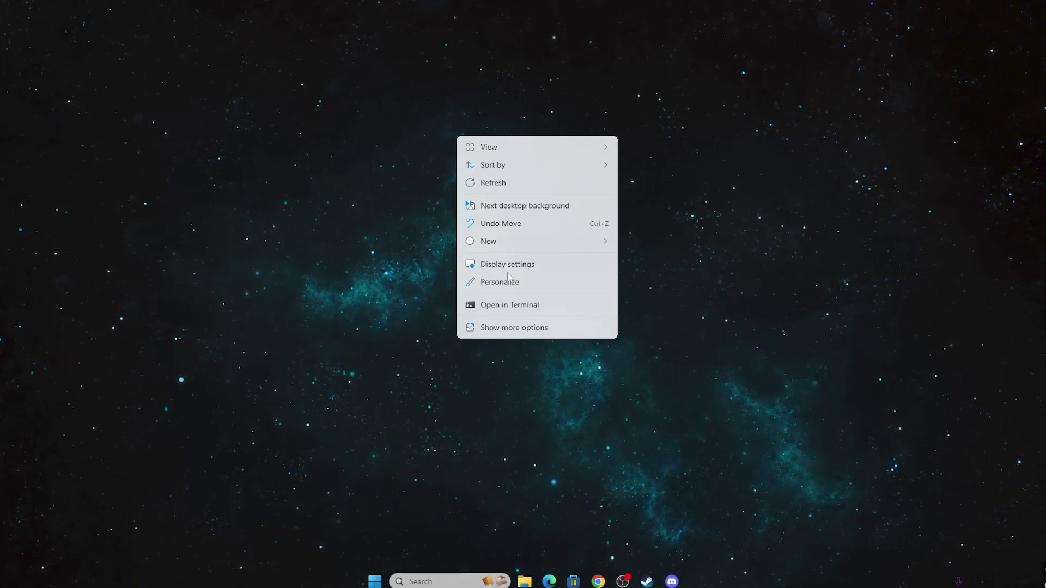
click(498, 329)
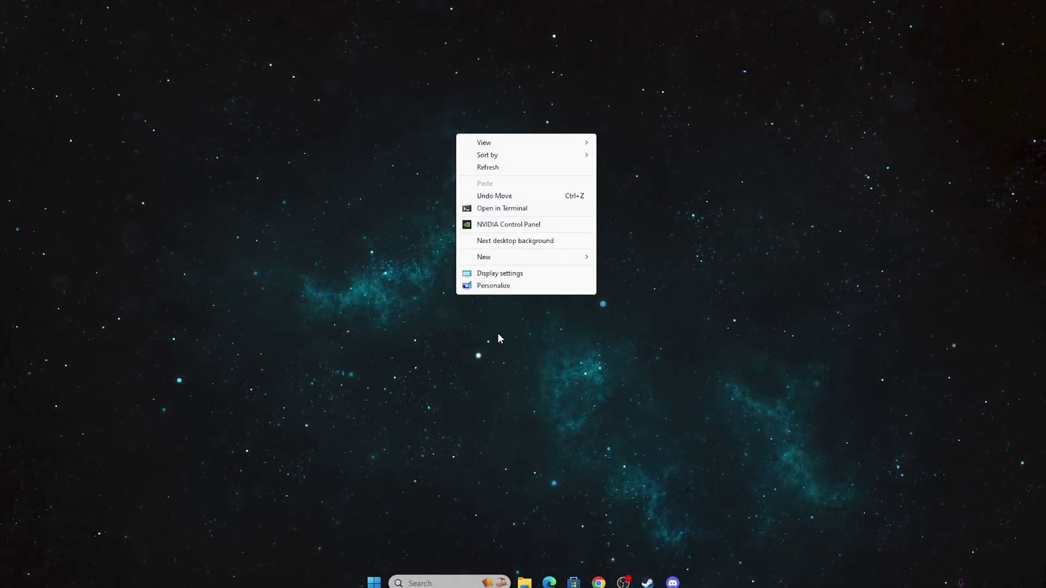
click(502, 227)
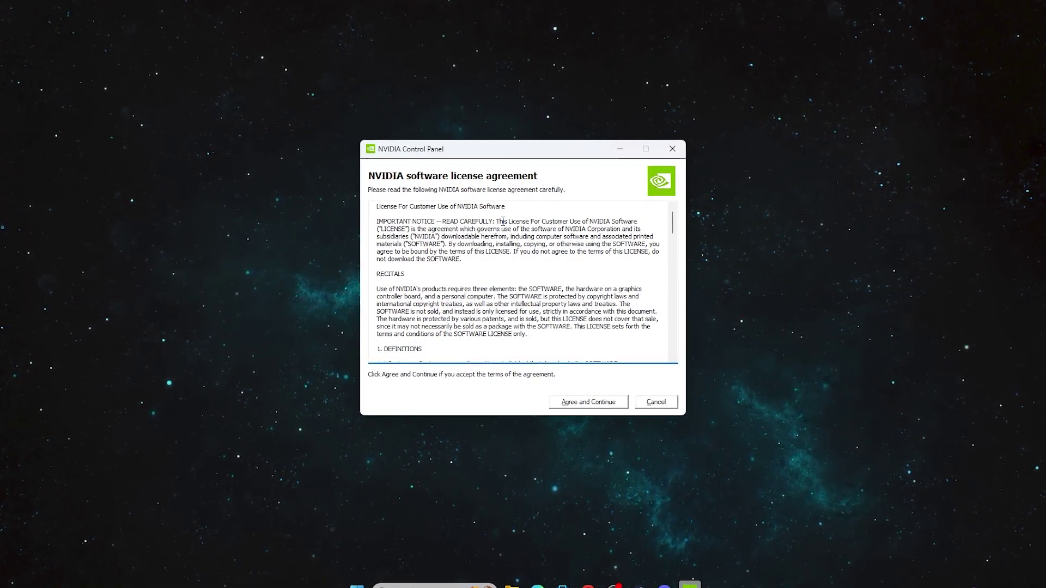
click(565, 403)
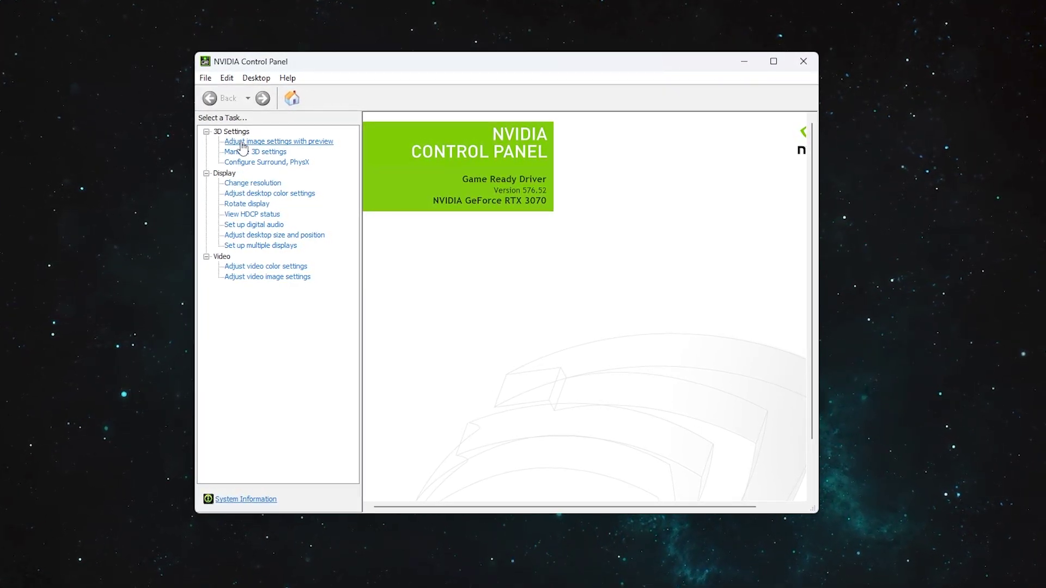
On Adjust image settings with preview, try Performance, then apply Use the advanced 3D image settings
click(293, 142)
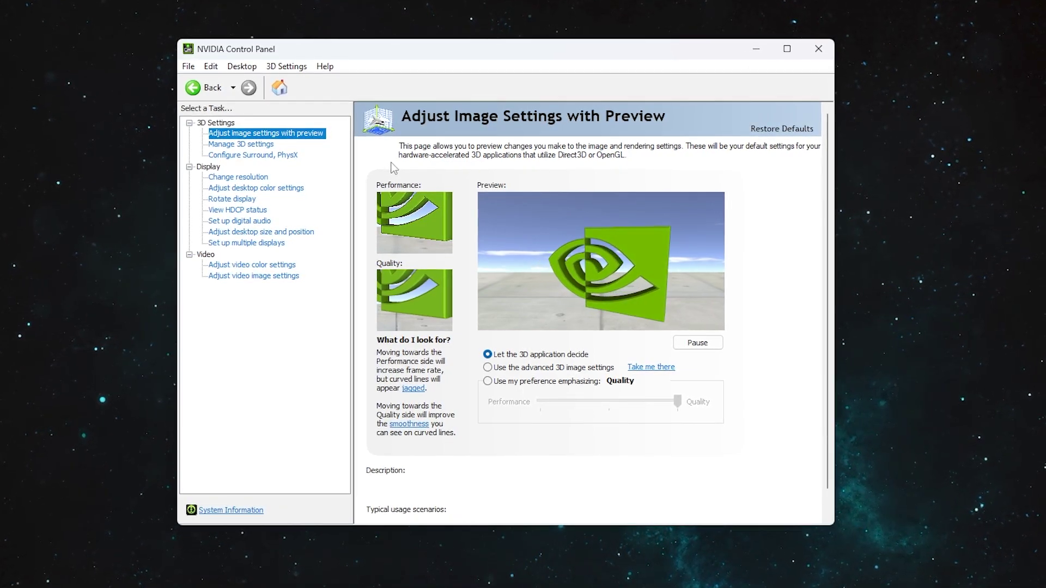
click(499, 384)
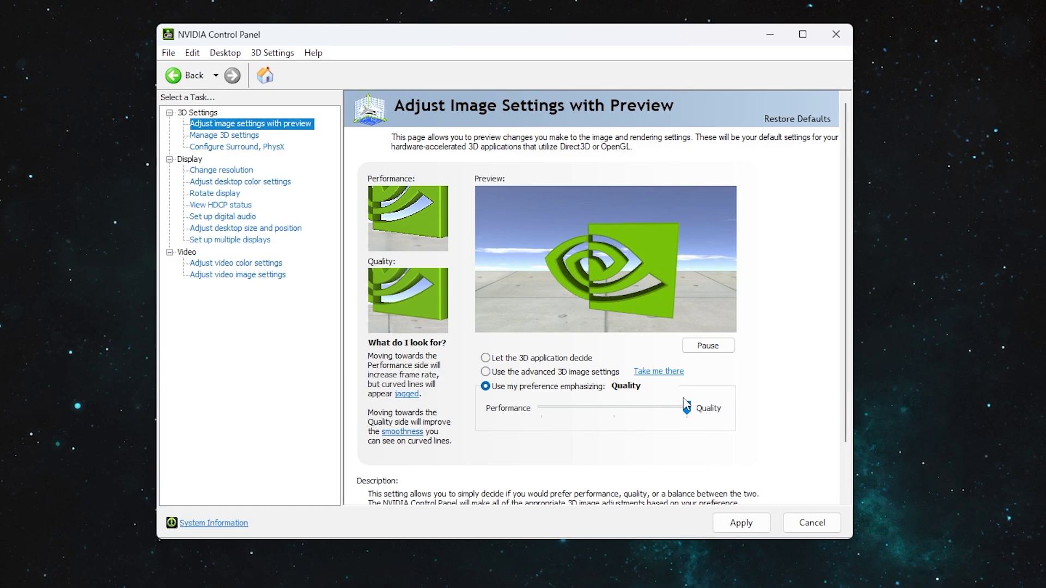
drag(685, 406, 541, 408)
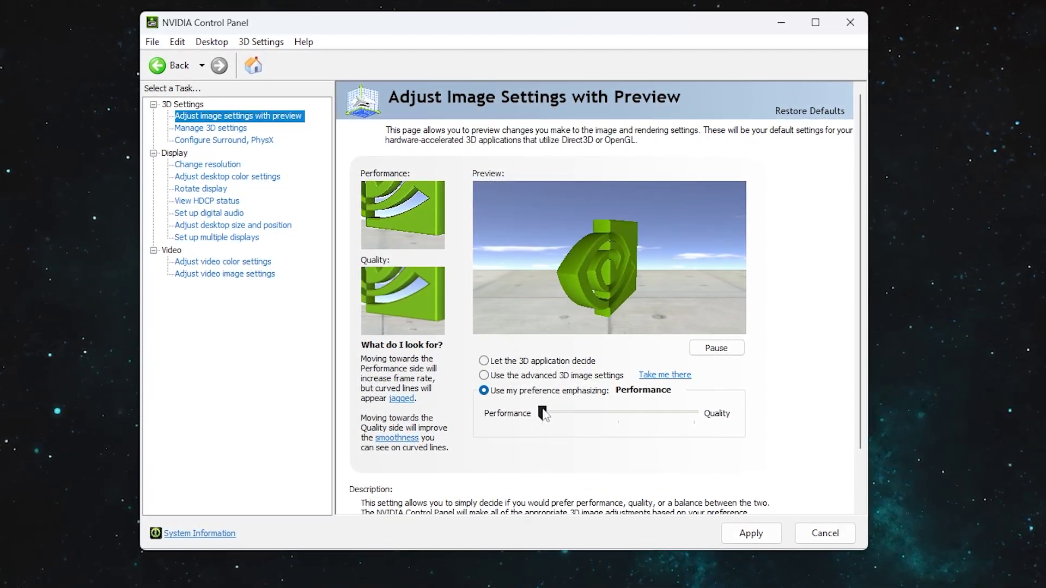
click(485, 377)
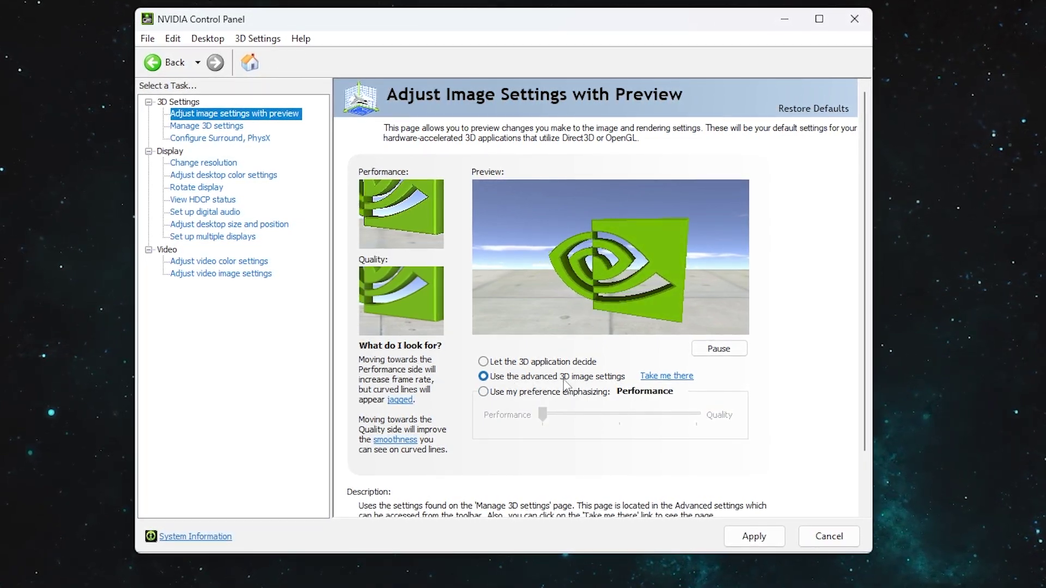
click(754, 537)
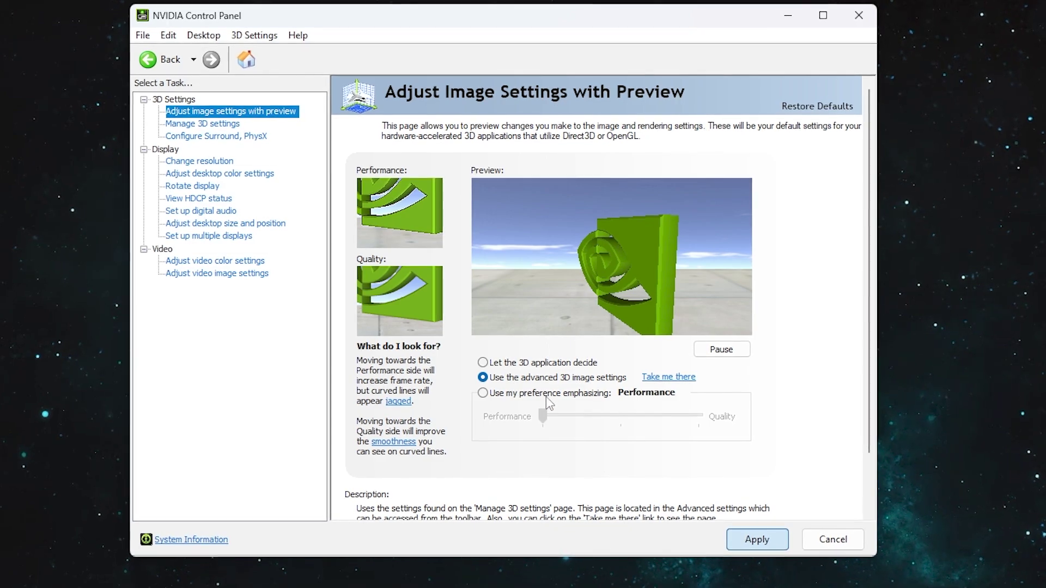
mouse_move(524, 395)
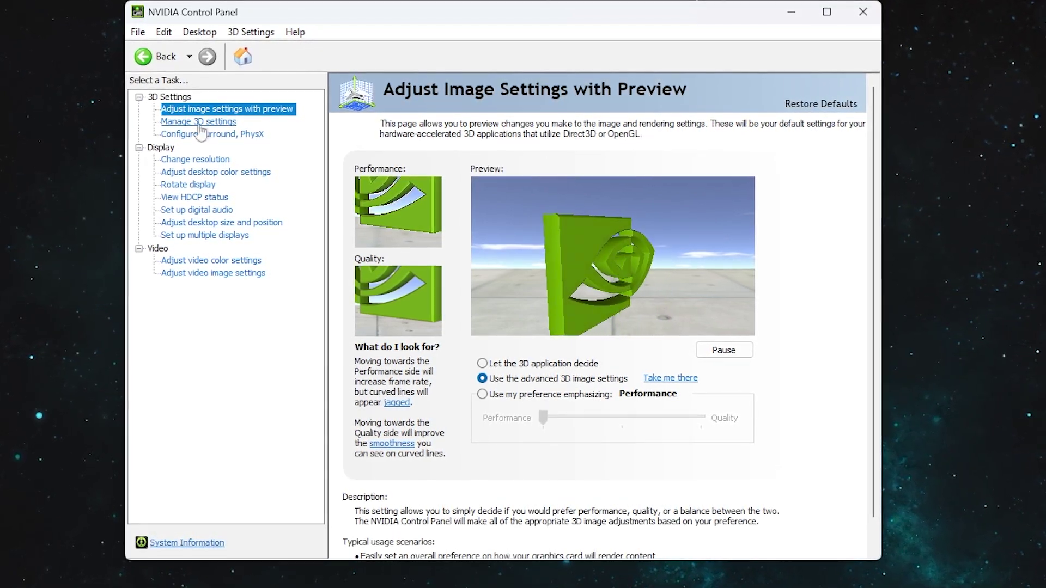
In Manage 3D settings' Global Settings, leave Image Scaling and Ambient Occlusion both Off
click(199, 126)
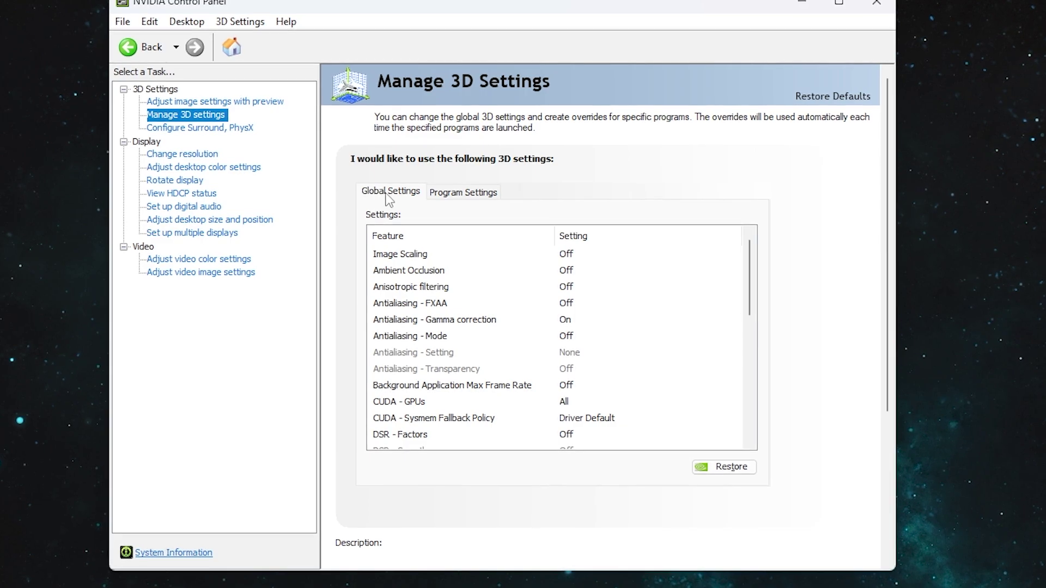
click(399, 253)
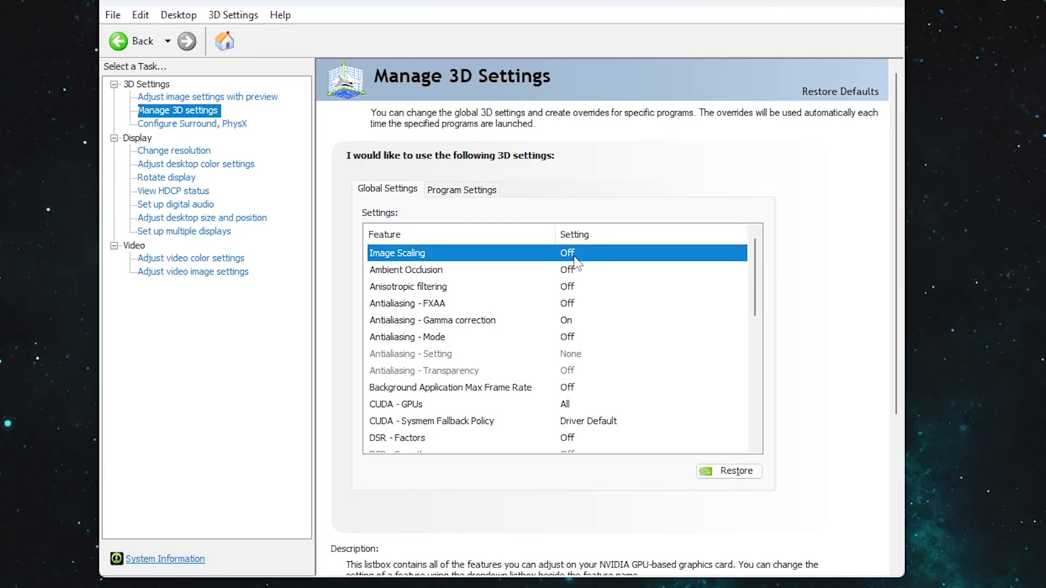
click(577, 256)
click(579, 255)
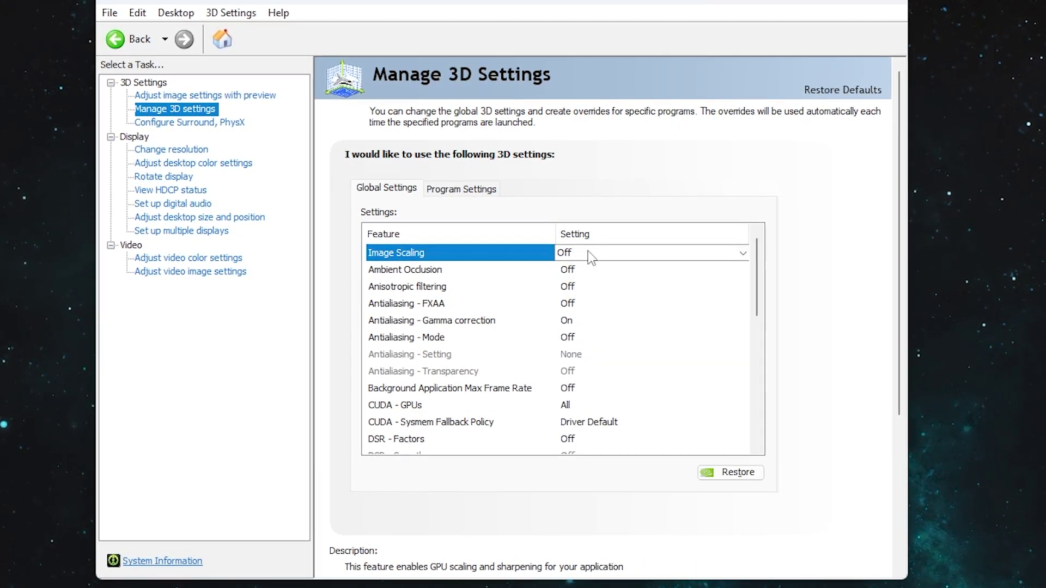
click(403, 271)
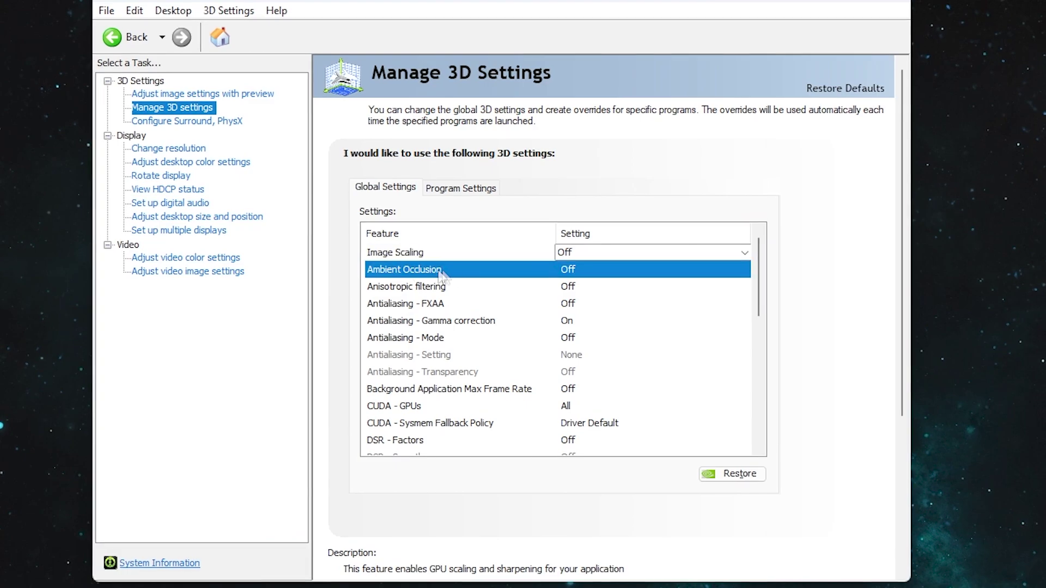
click(581, 271)
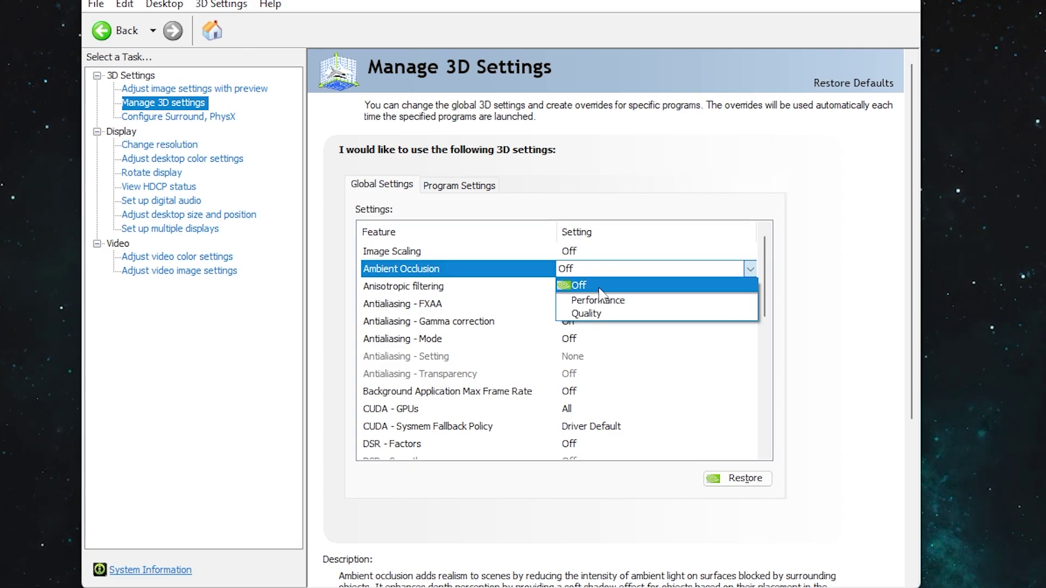
click(600, 288)
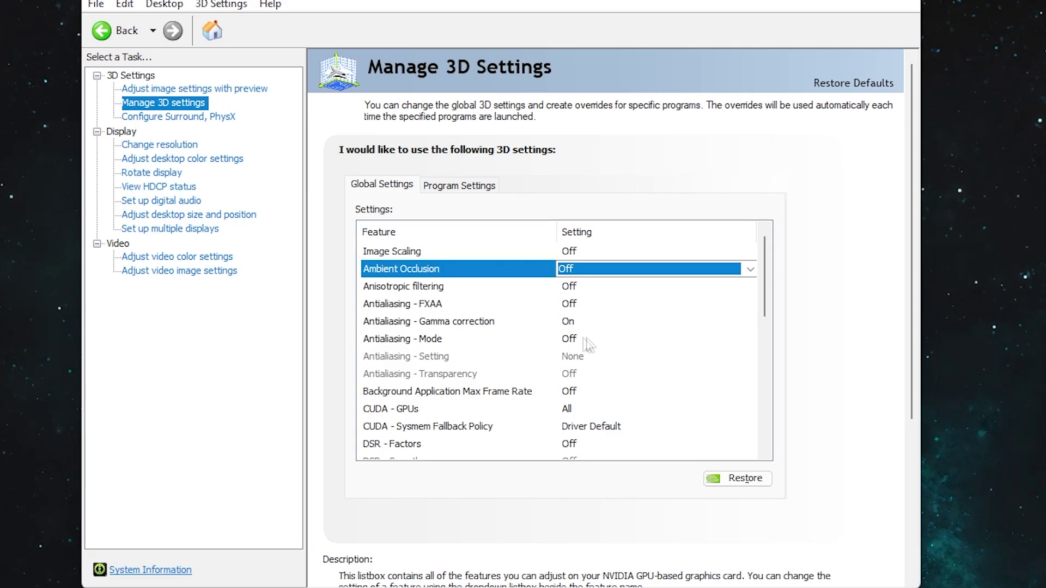
Set Low Latency Mode to Ultra in the Global Settings list
scroll(494, 349, down, 2)
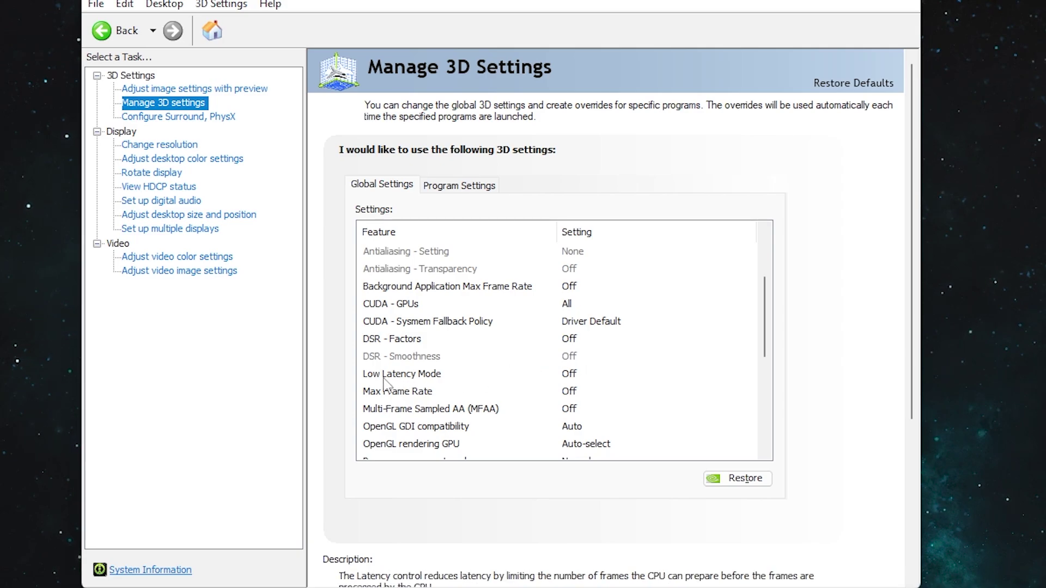
click(580, 376)
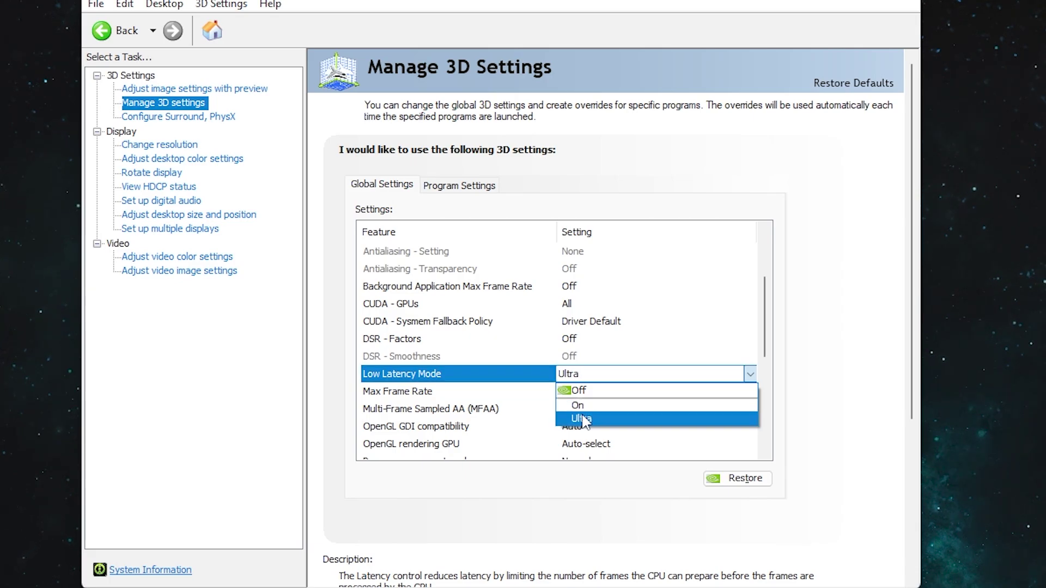
click(581, 418)
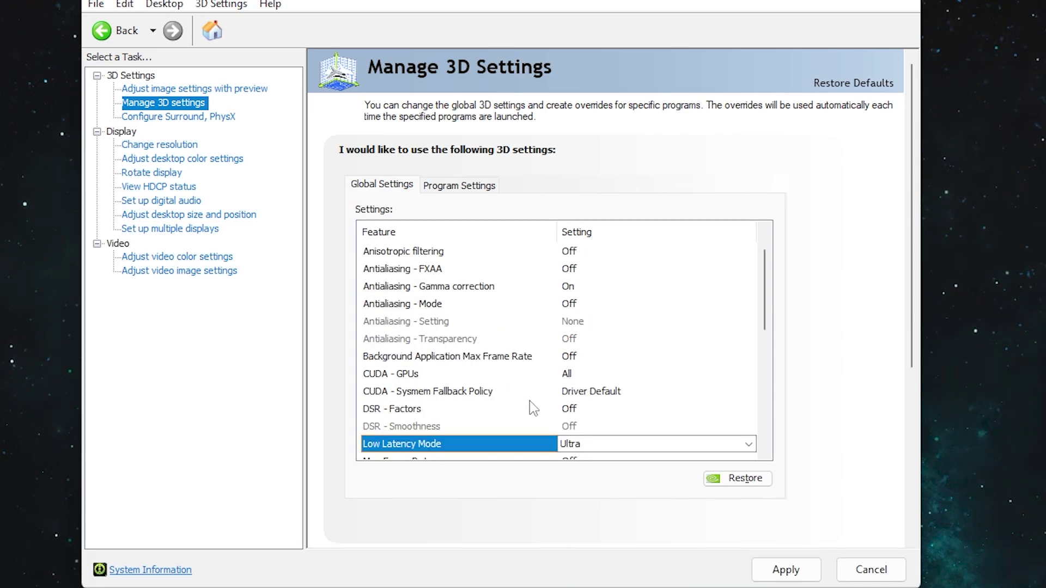
scroll(468, 400, down, 1)
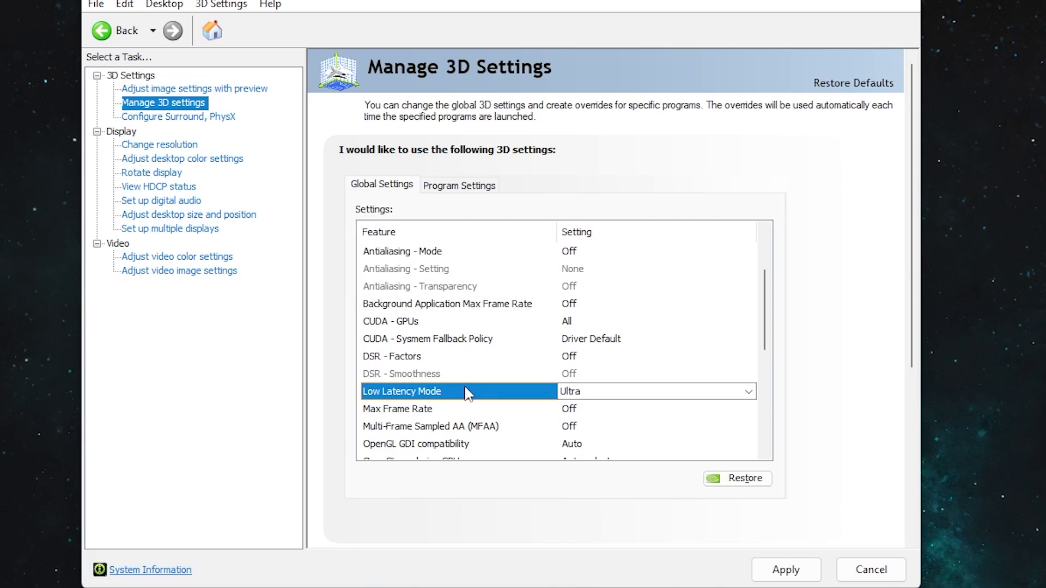
scroll(456, 392, down, 1)
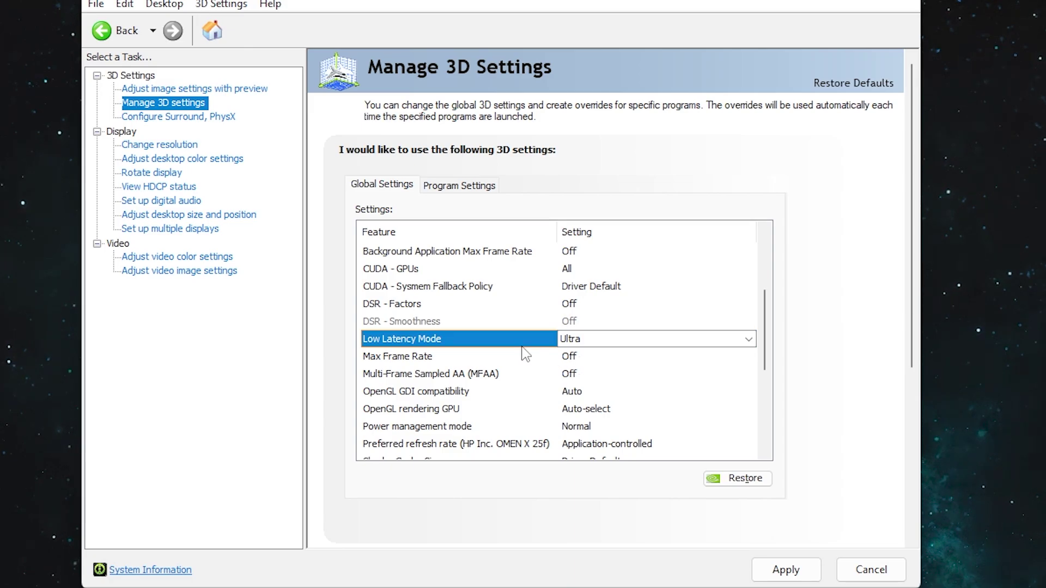
click(594, 361)
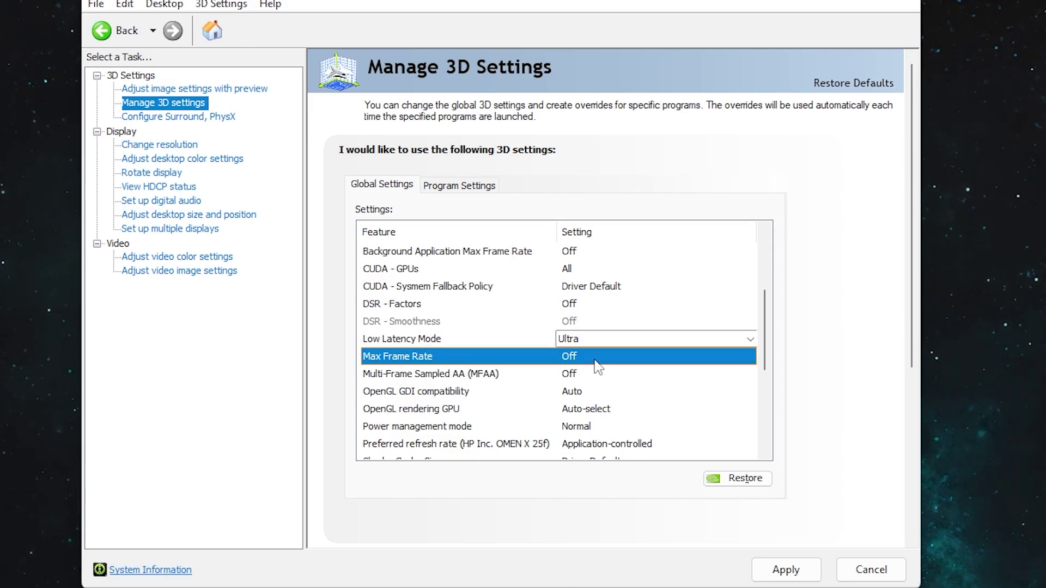
click(636, 359)
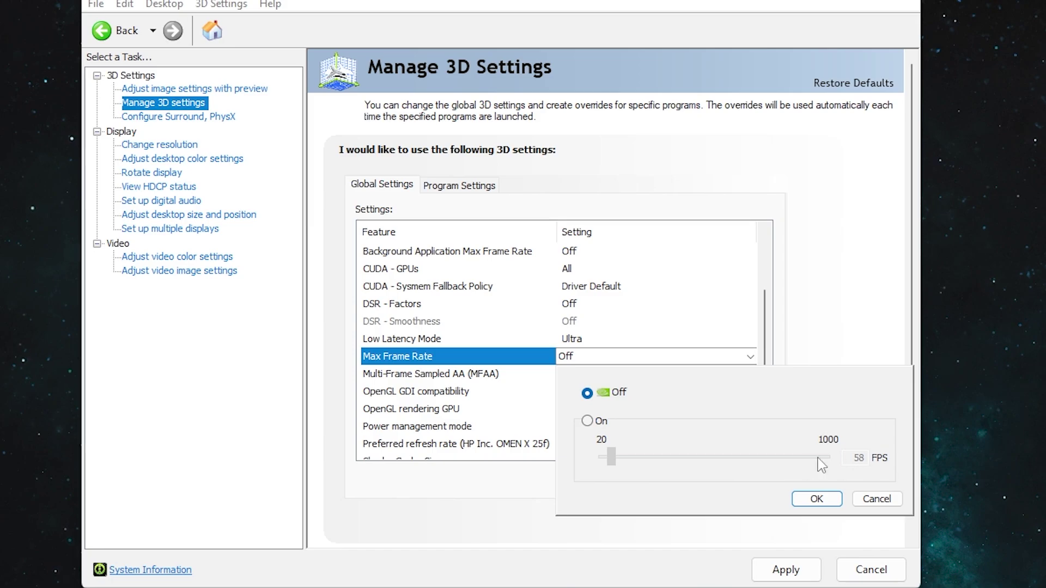
click(876, 499)
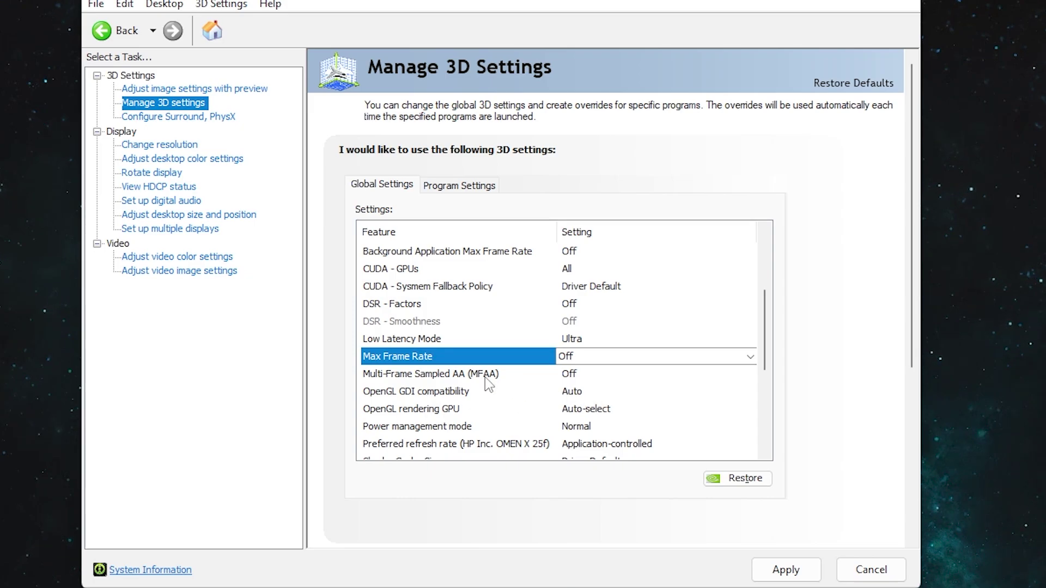
scroll(401, 368, down, 1)
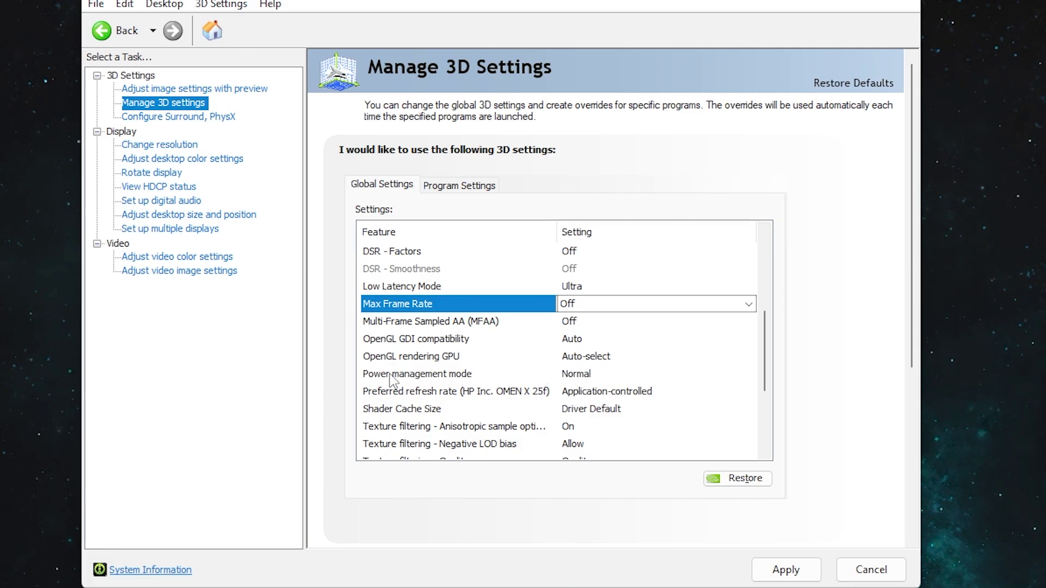
Change Power management mode to Prefer maximum performance
click(587, 379)
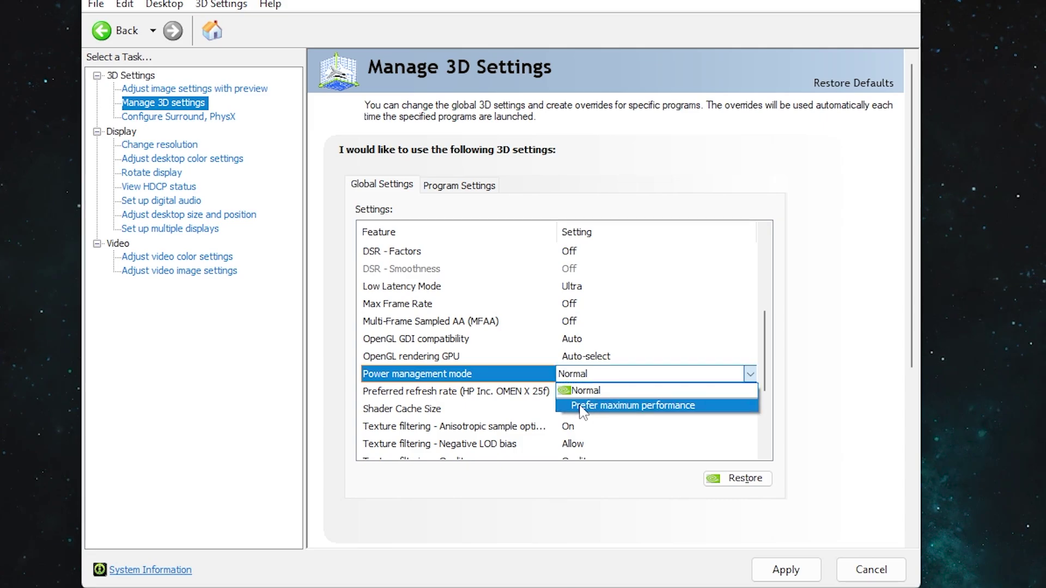
click(639, 405)
scroll(520, 350, down, 5)
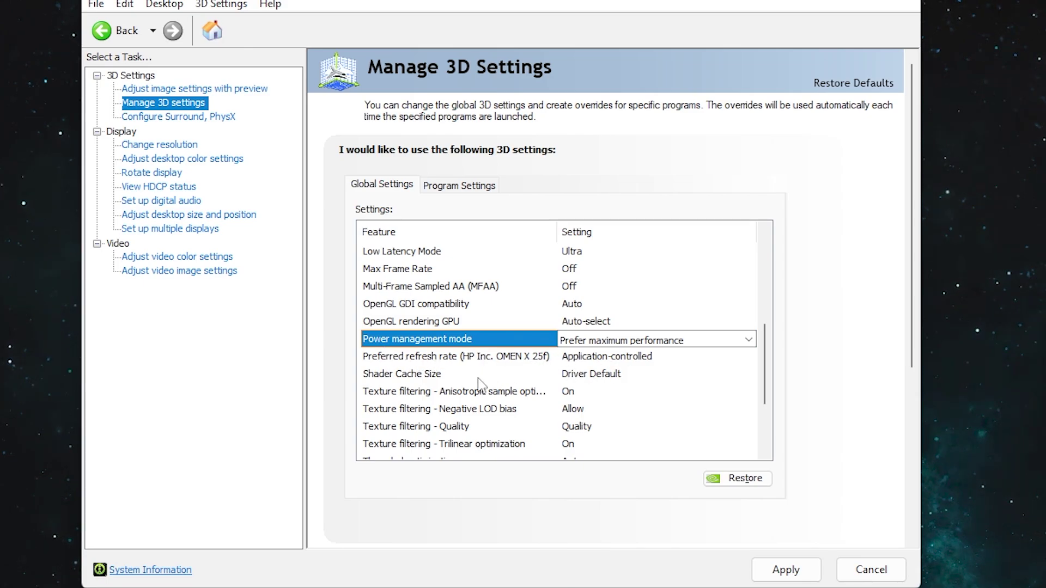
scroll(478, 383, down, 1)
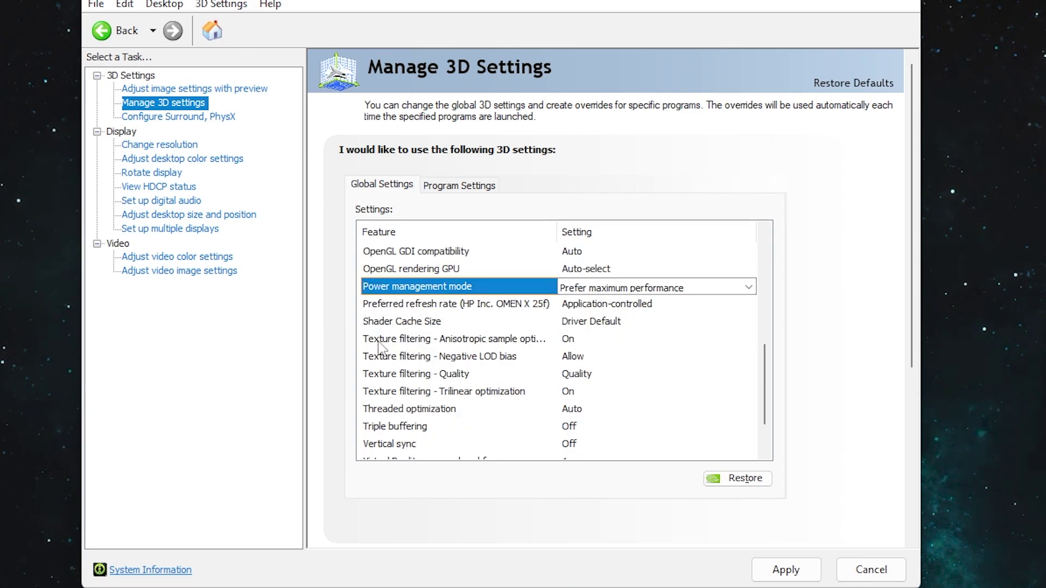
Choose 10 GB for the Shader Cache Size setting
click(587, 322)
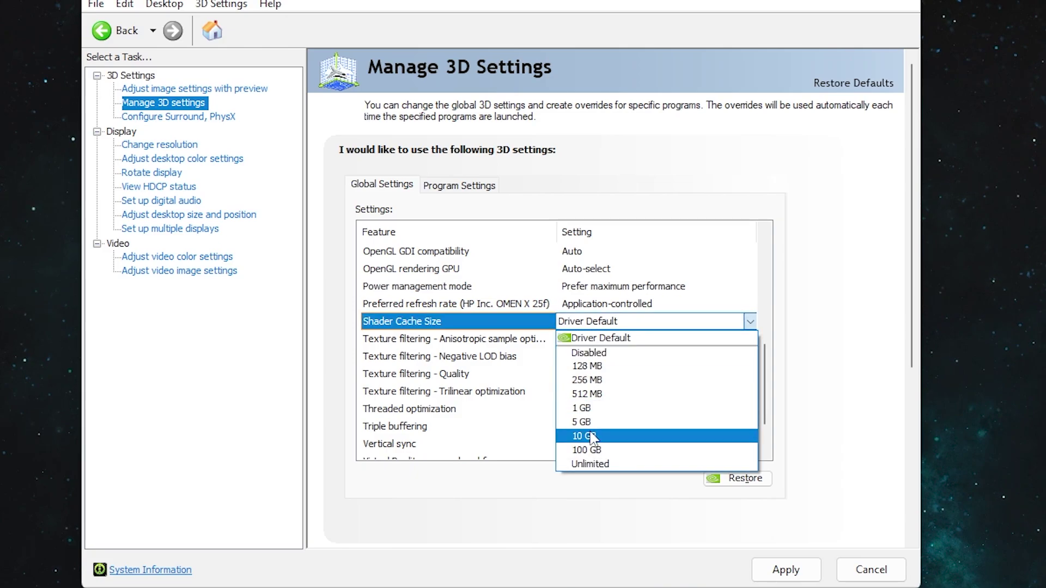
click(592, 437)
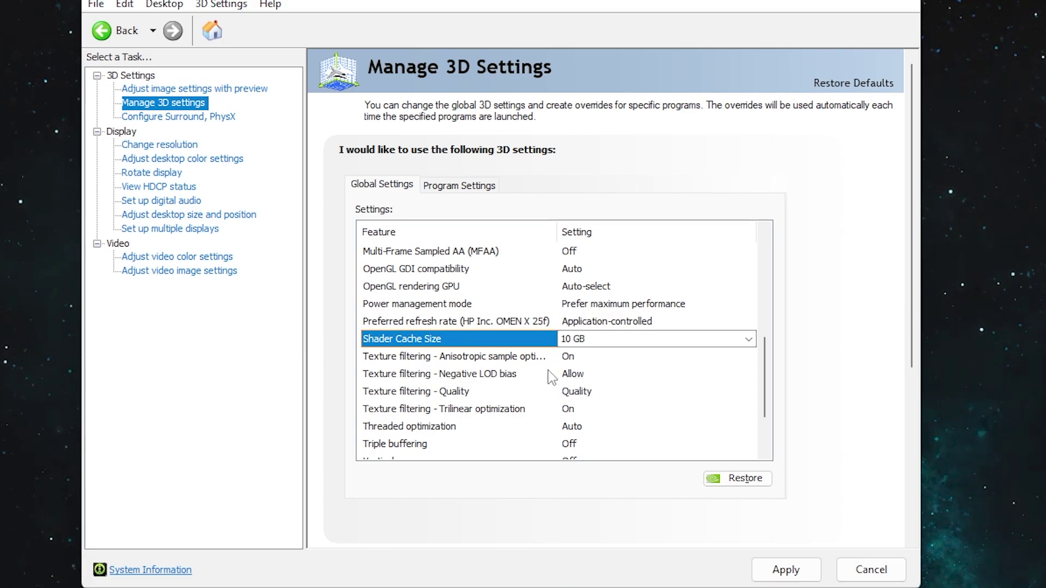
Set Texture filtering - Quality to Performance and review the remaining global settings
click(567, 392)
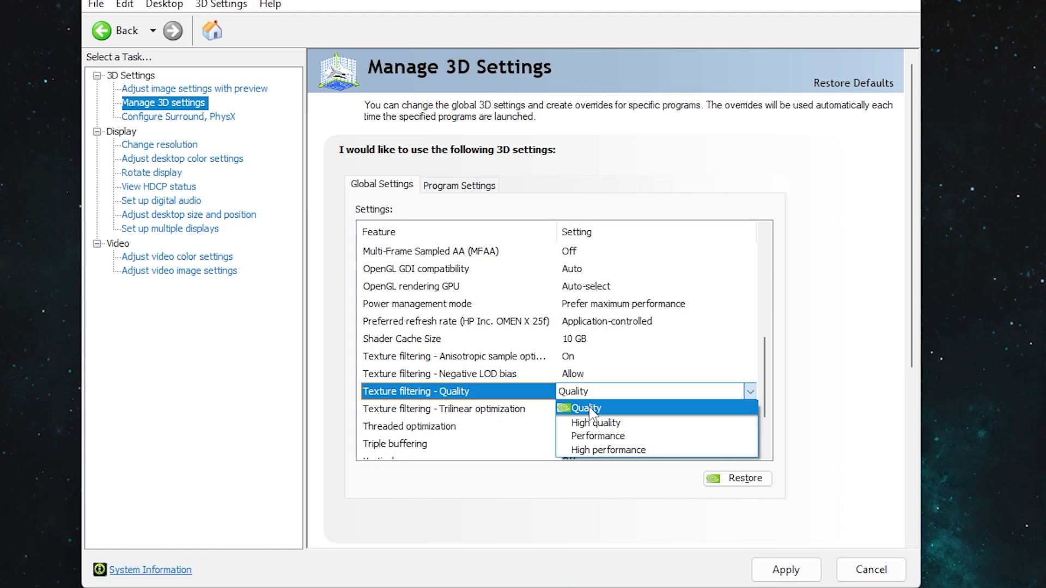
click(598, 436)
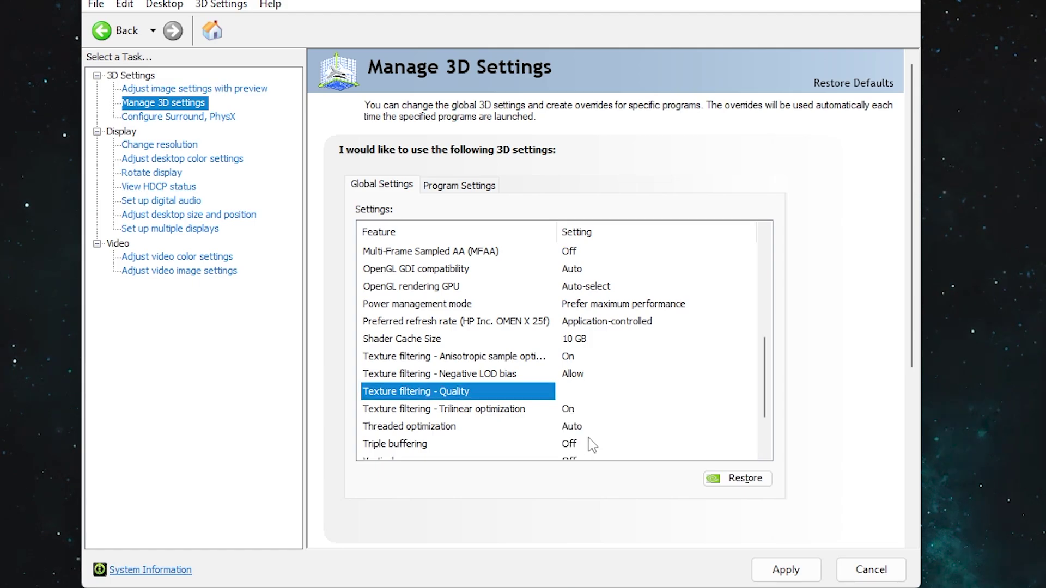
scroll(441, 359, down, 2)
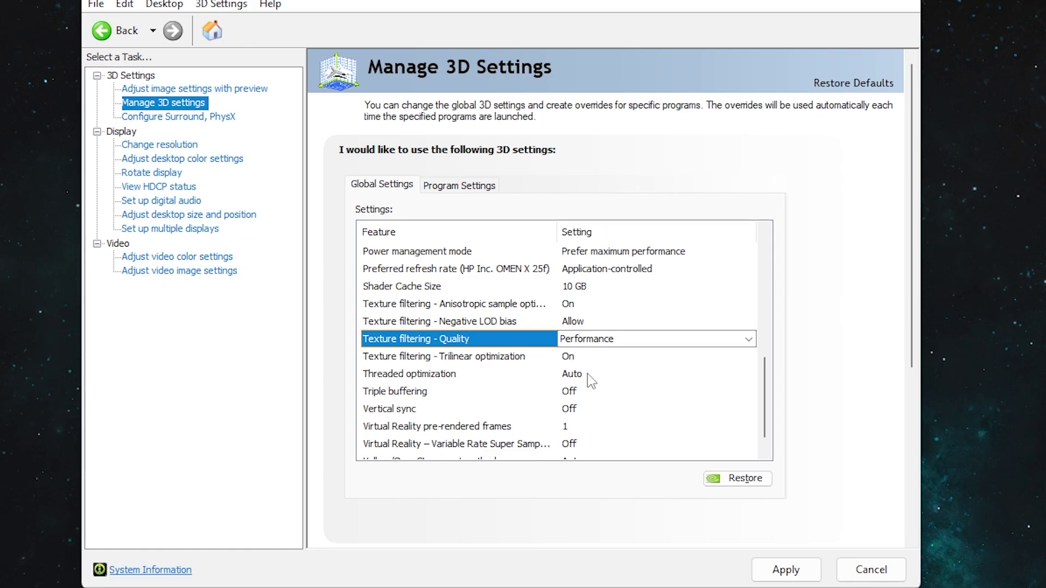
scroll(446, 382, down, 1)
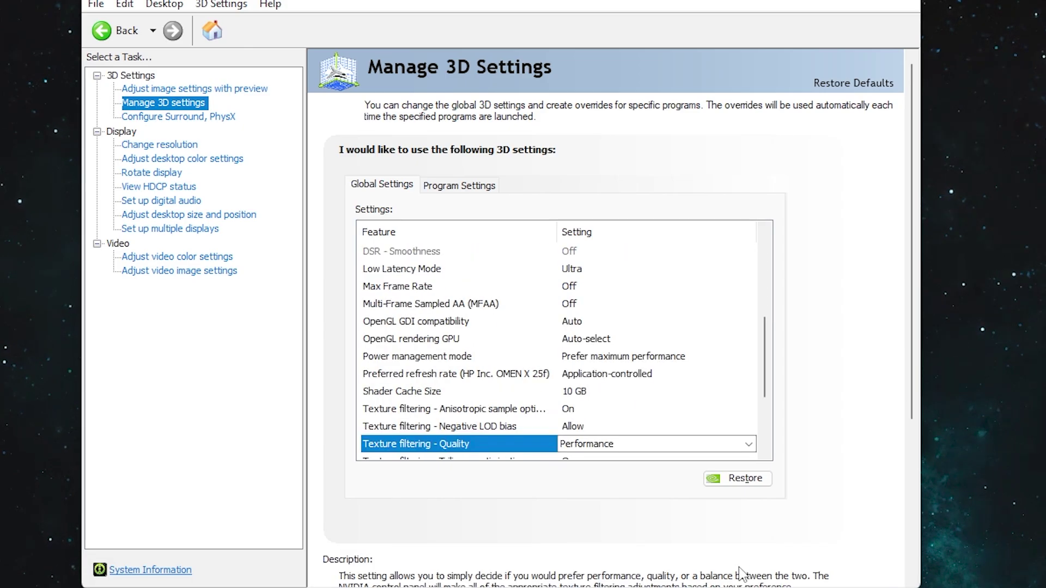
On Adjust desktop color settings, raise Digital vibrance from 50% to 62%
mouse_move(435, 342)
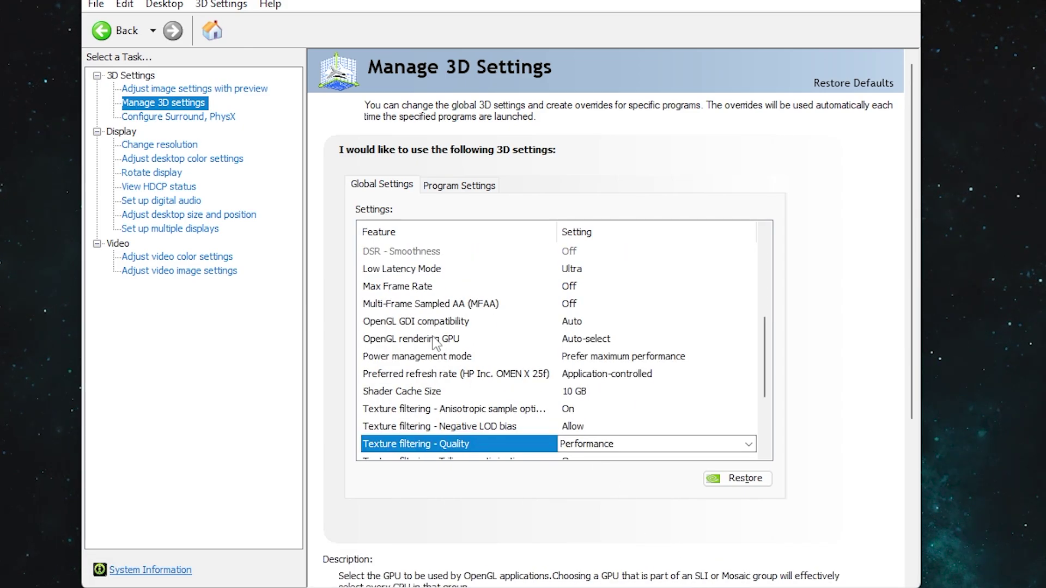
click(191, 159)
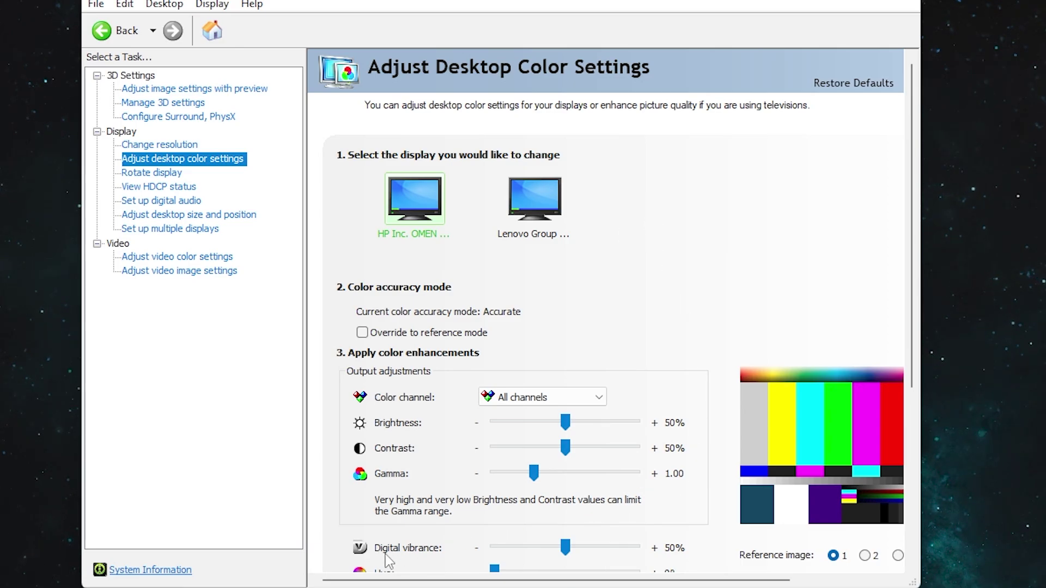
mouse_move(564, 548)
mouse_down()
mouse_move(594, 553)
mouse_move(565, 554)
mouse_up()
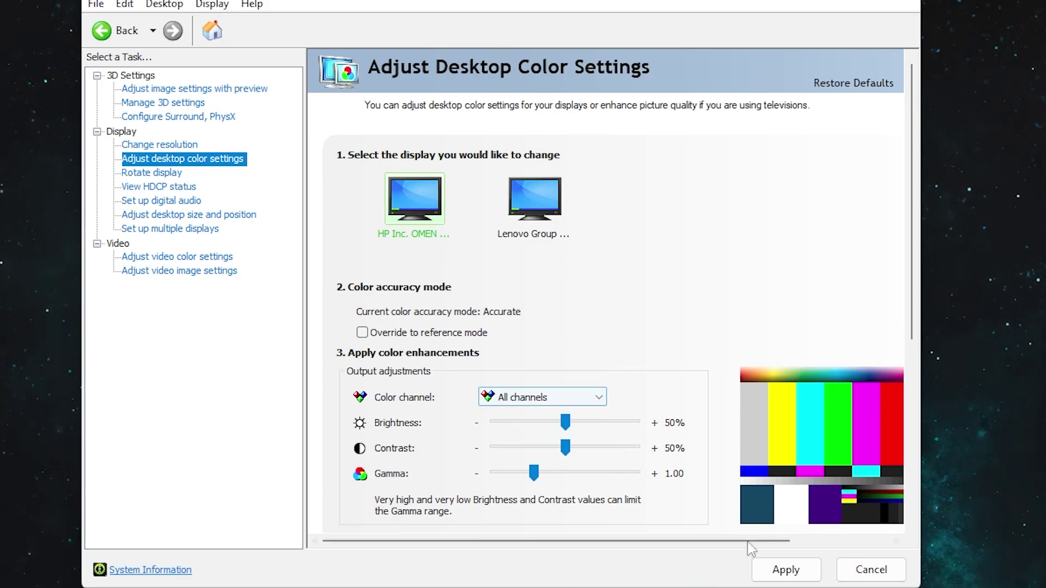
Apply the vibrance change, then search Windows for 'nv' to find NVIDIA App
click(785, 568)
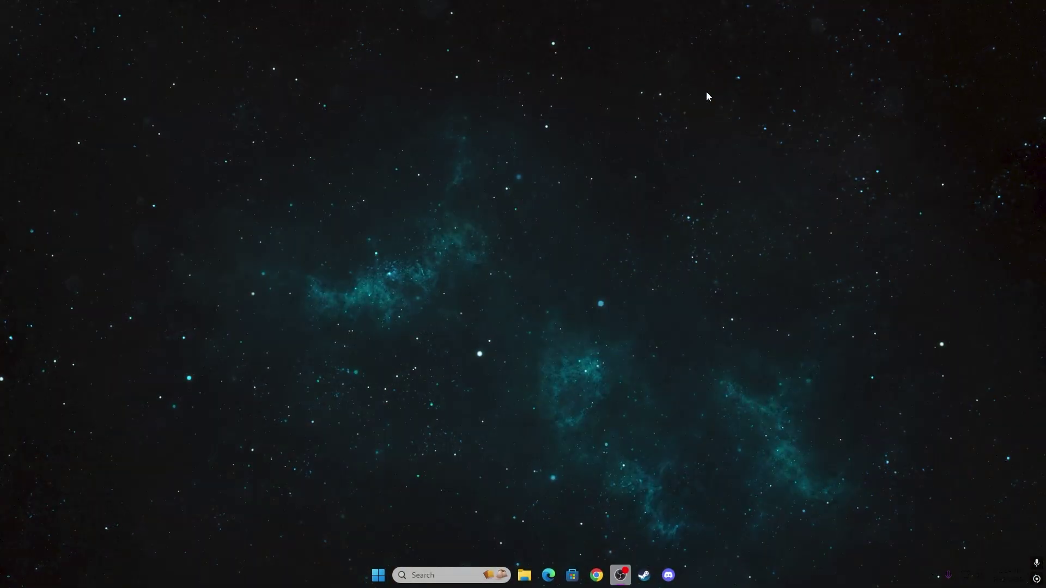
click(448, 574)
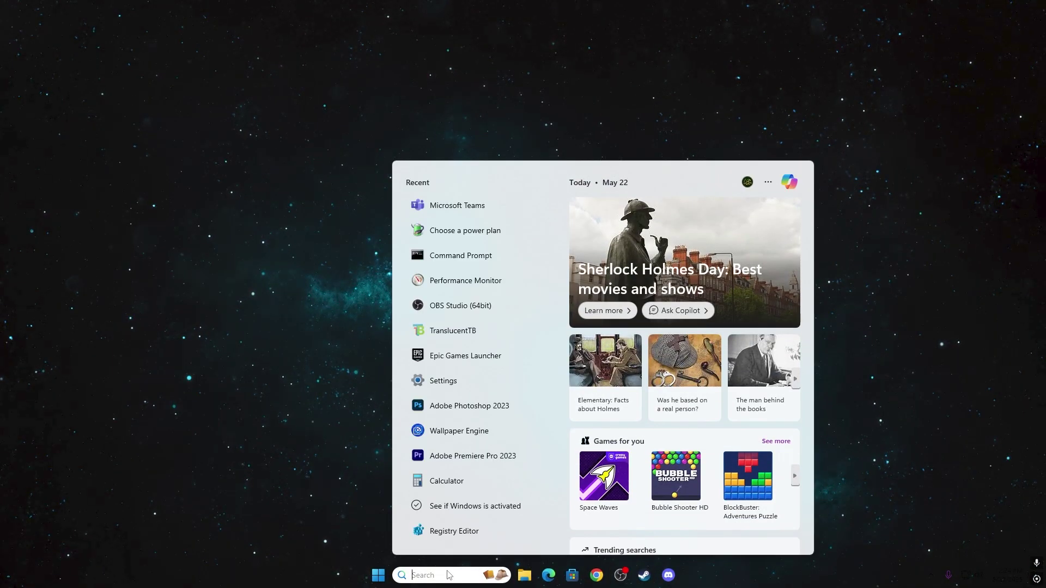
text(nv)
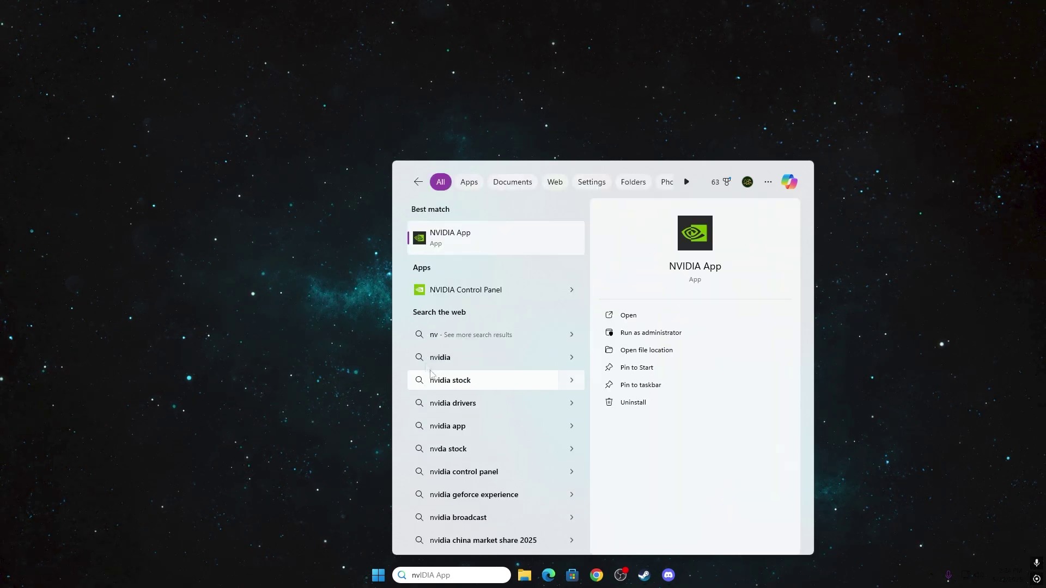
Launch NVIDIA App, review the installed Game Ready driver, then view per-program Graphics settings
click(452, 243)
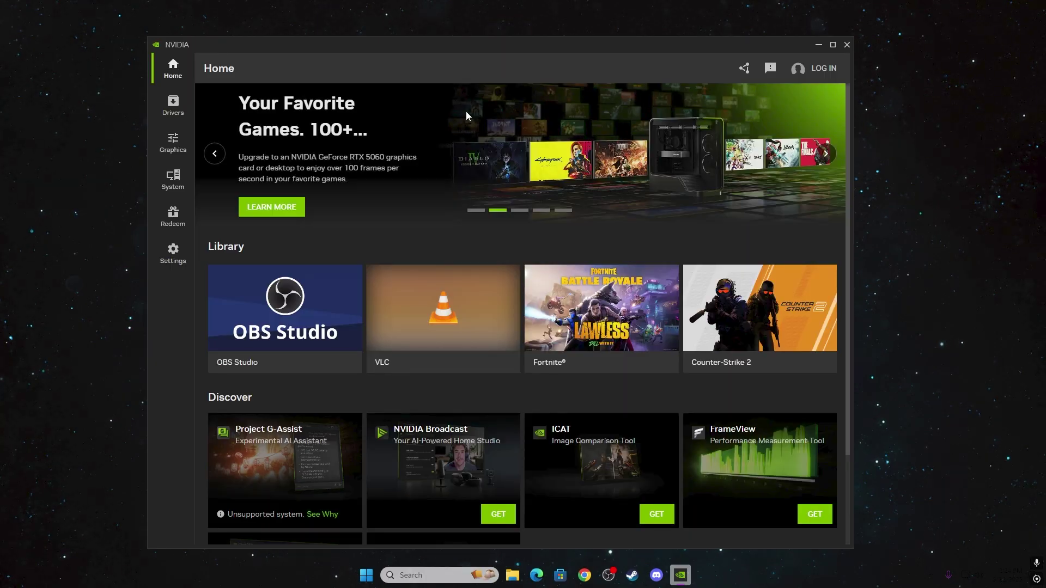
click(188, 105)
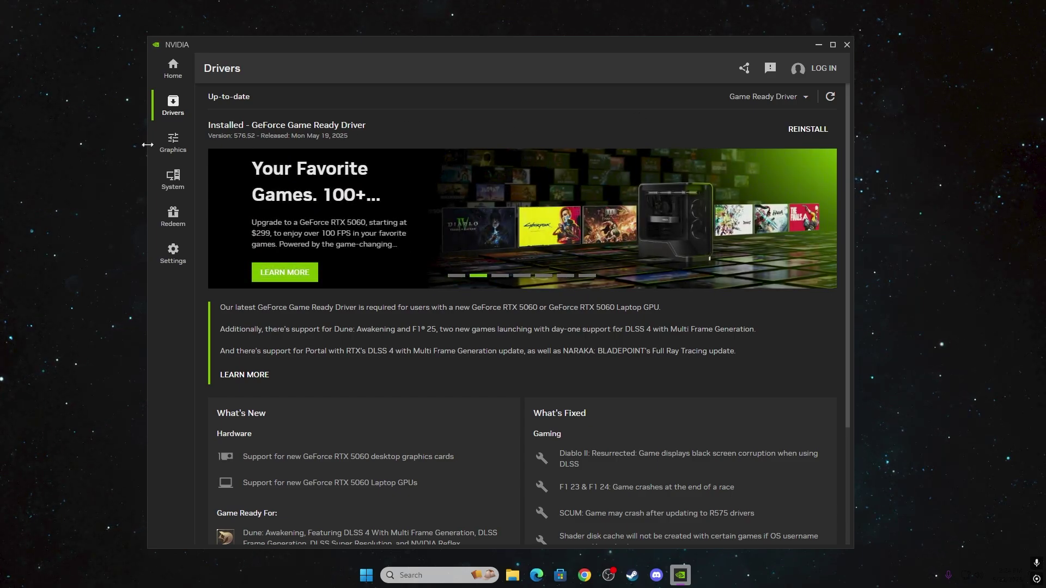
click(169, 148)
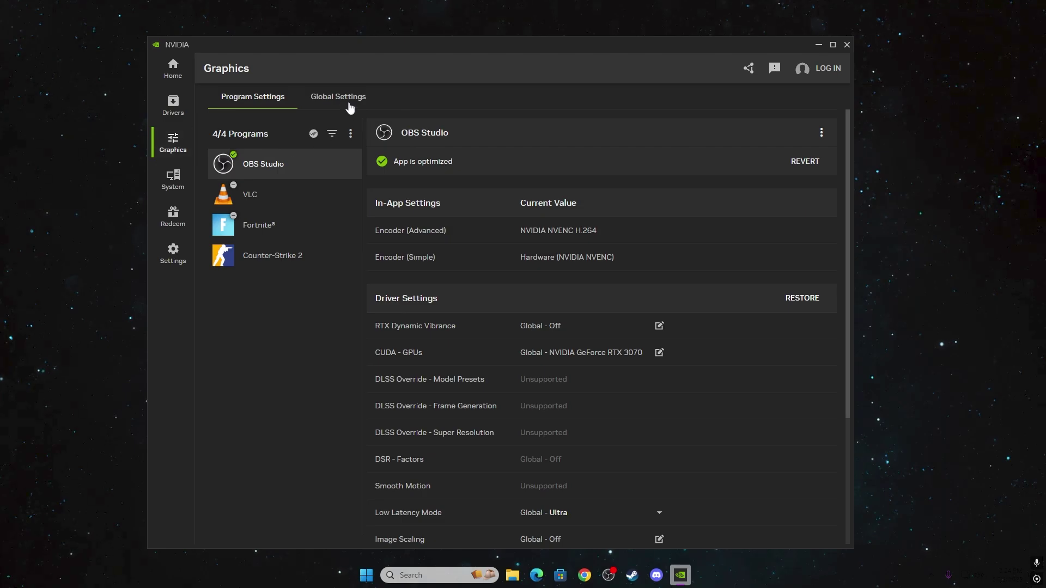
Check the Graphics global settings, then view the System page's two connected displays
click(344, 100)
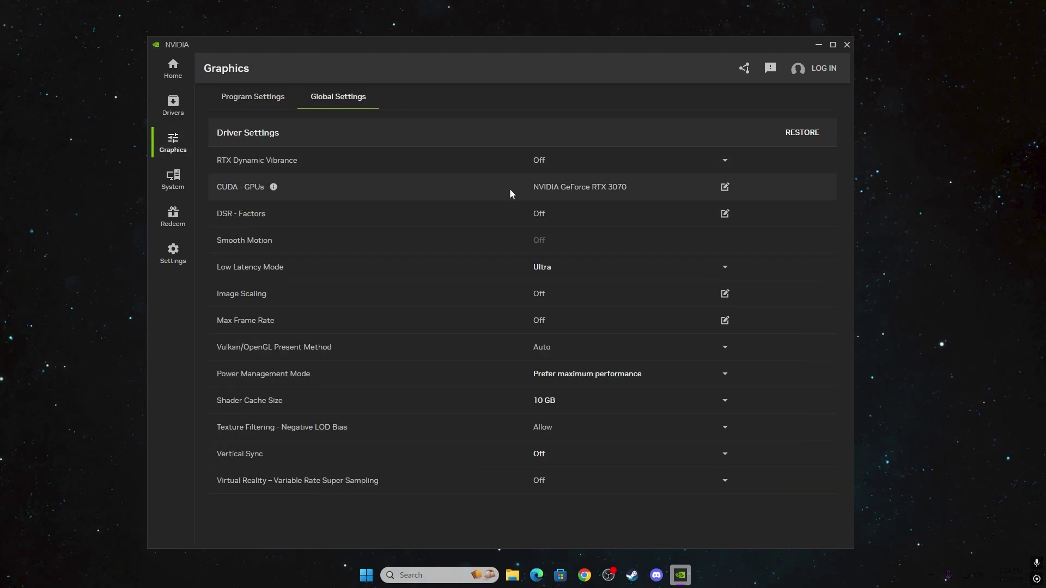
click(174, 185)
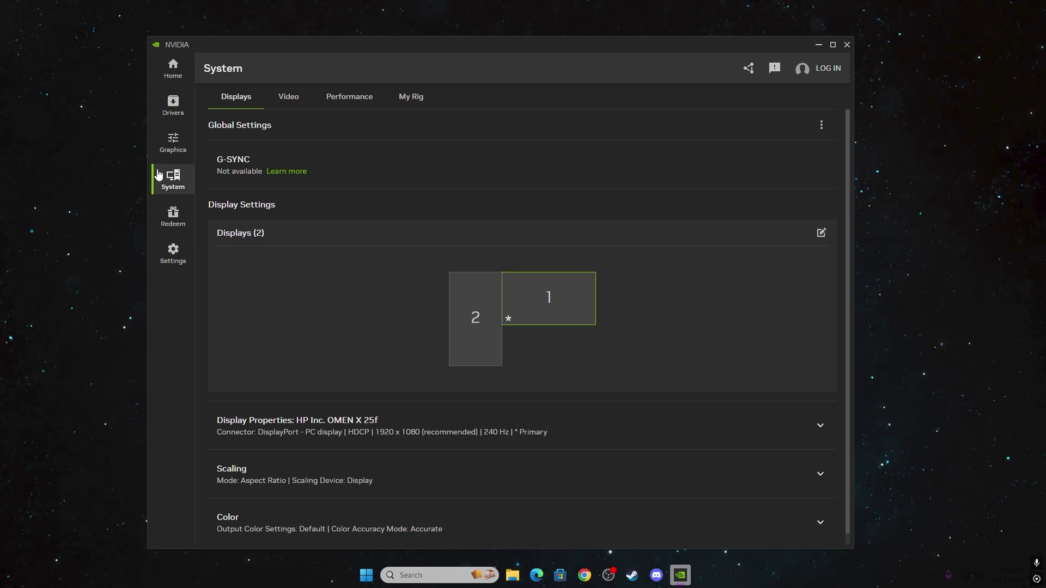
Enable Automatic Tuning on the Performance tab, accepting the disclaimer and administrator prompt
click(335, 102)
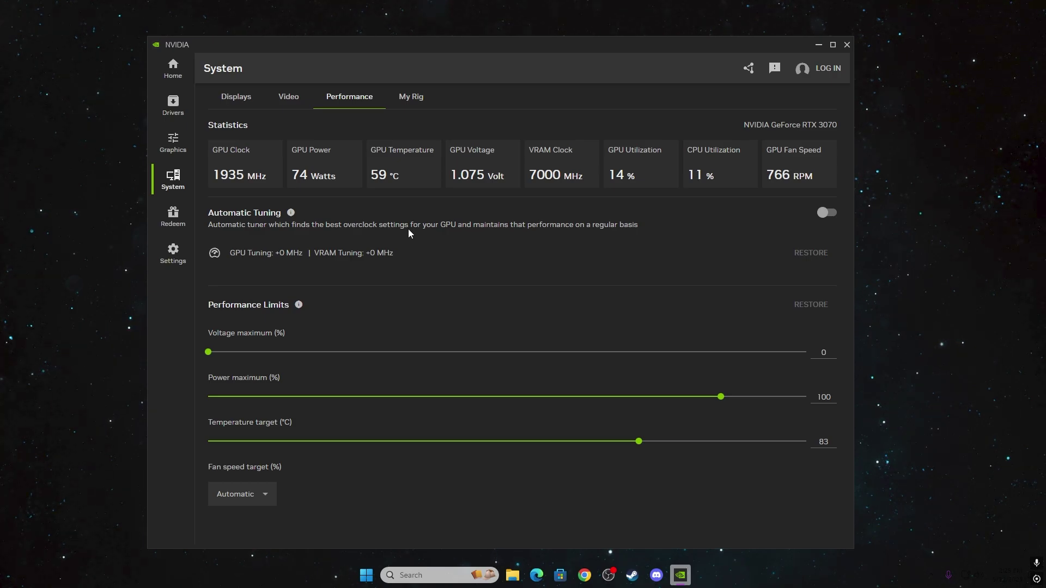
click(826, 212)
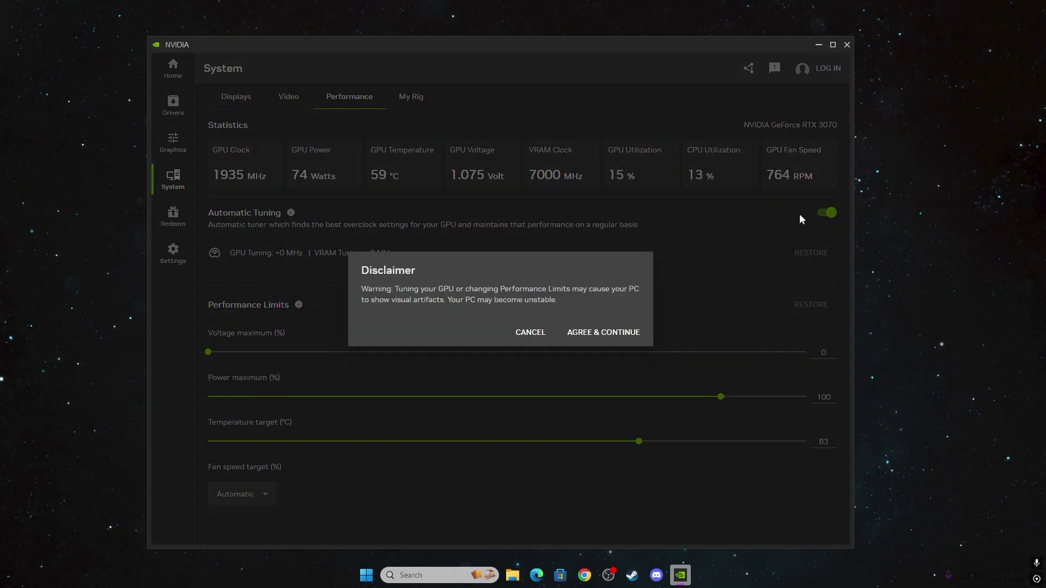
click(599, 336)
click(484, 380)
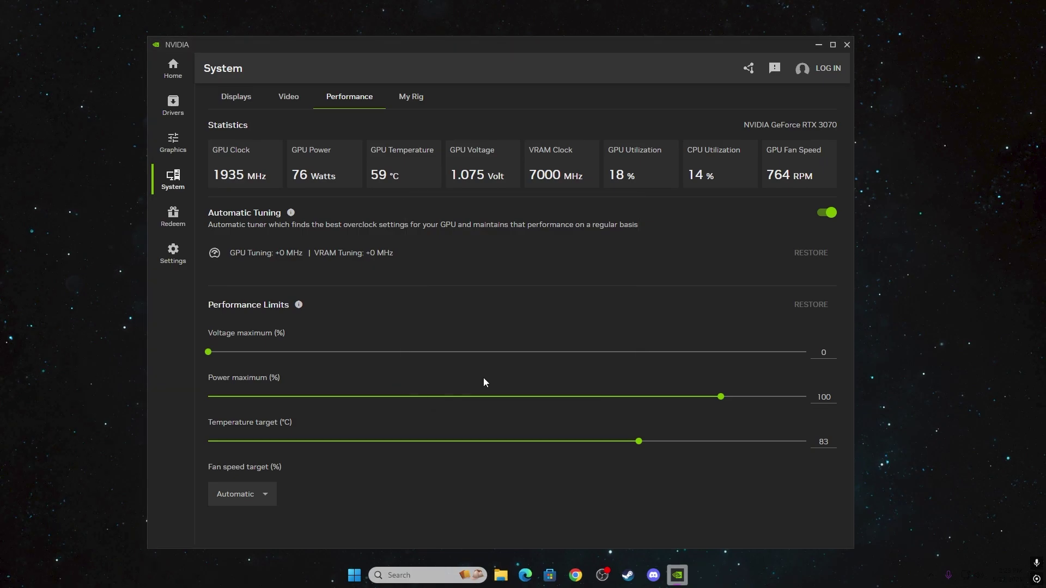